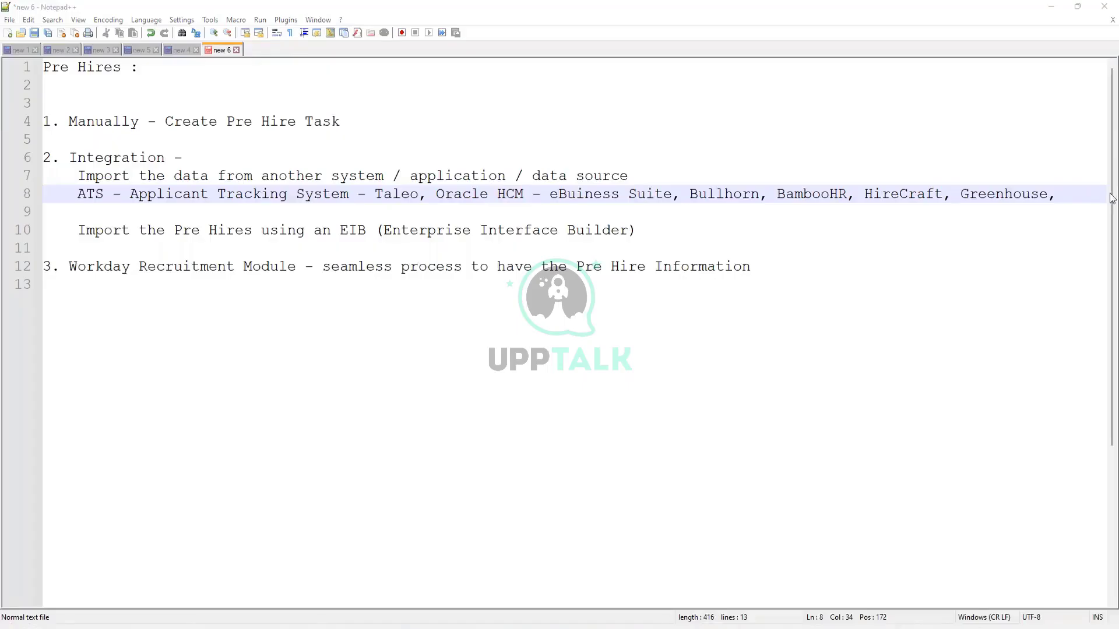
Finish reviewing the ATS and Workday Recruitment Module notes, then start signing back in
{"action": "left_click", "coordinate": [1067, 194]}
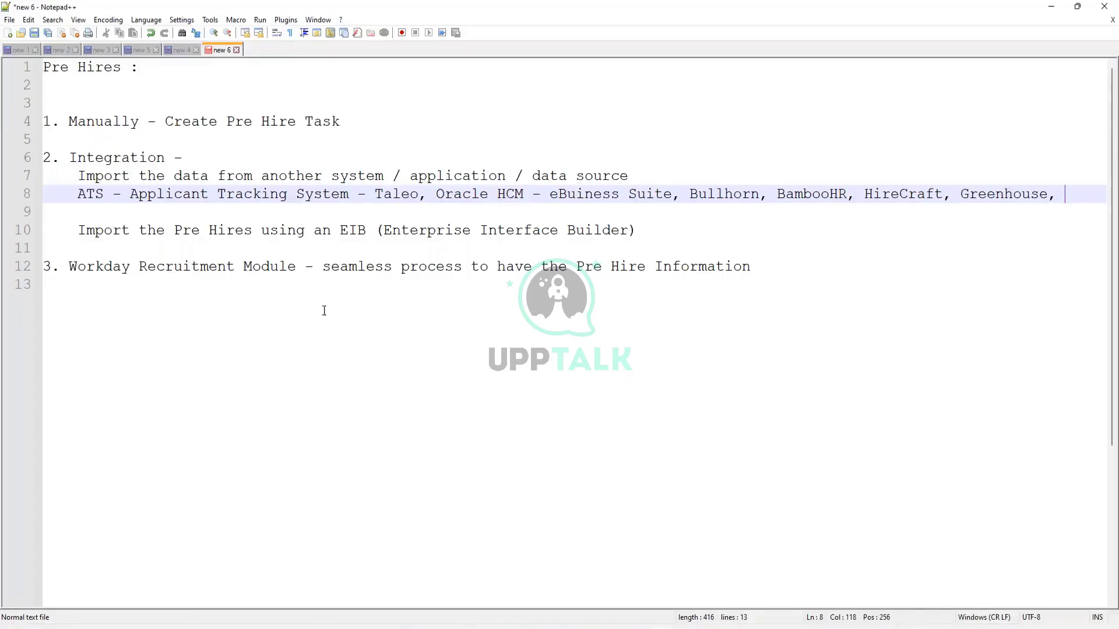
{"action": "left_click", "coordinate": [215, 267]}
{"action": "left_click", "coordinate": [867, 268]}
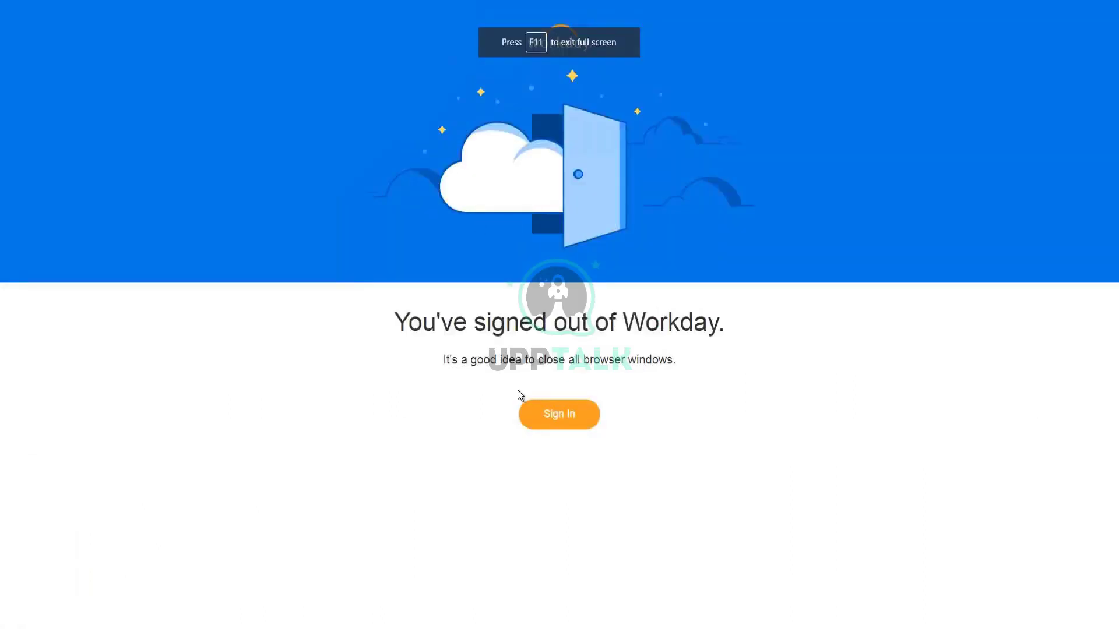
{"action": "left_click", "coordinate": [524, 411]}
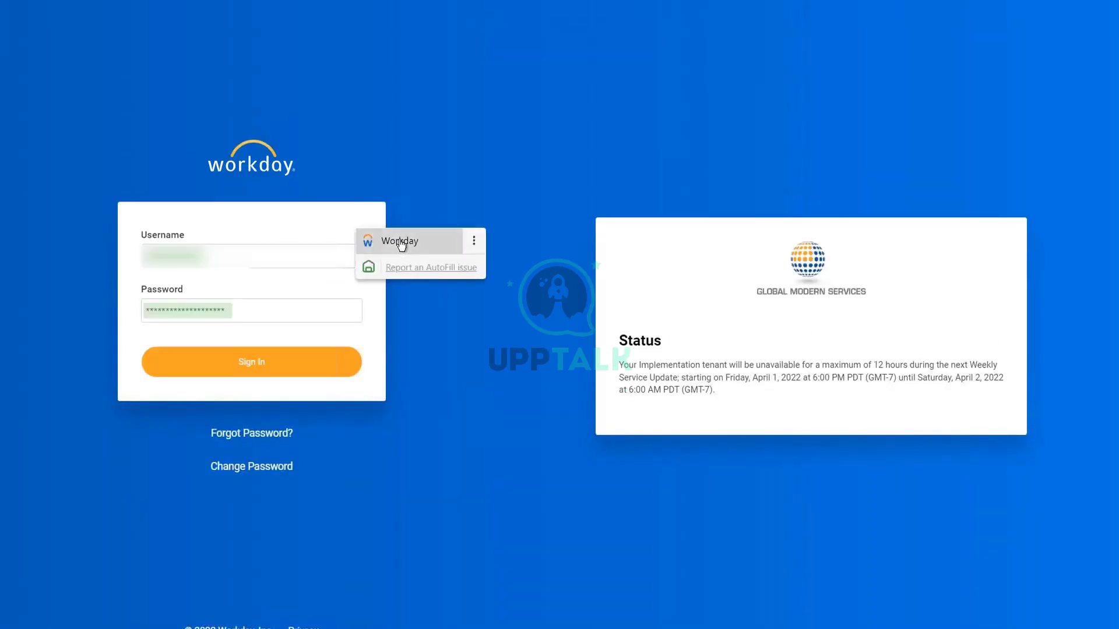
Sign in to Workday using the saved autofill login credentials
{"action": "left_click", "coordinate": [402, 245]}
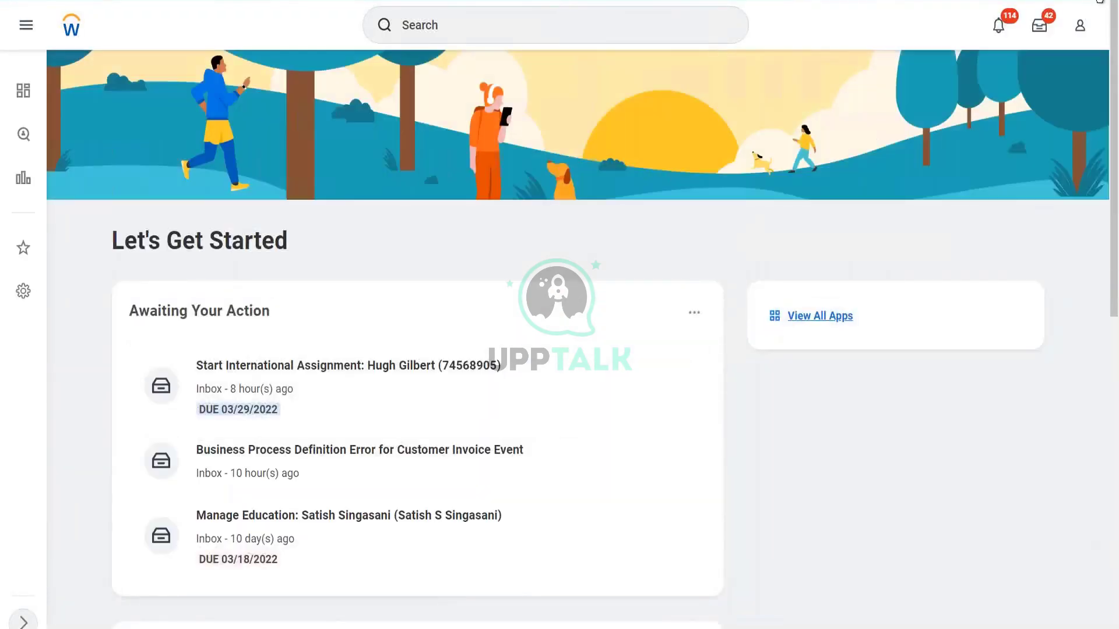
Search 'start proxy' and open the Start Proxy task
{"action": "scroll", "coordinate": [466, 32], "scroll_direction": "down", "scroll_amount": 1}
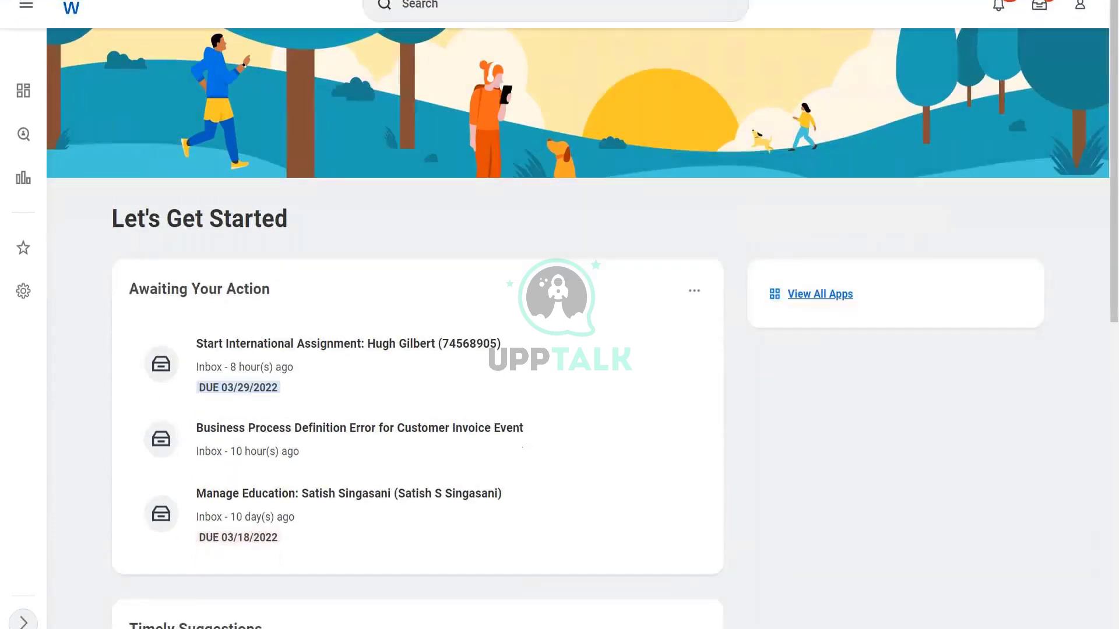
{"action": "left_click", "coordinate": [441, 9]}
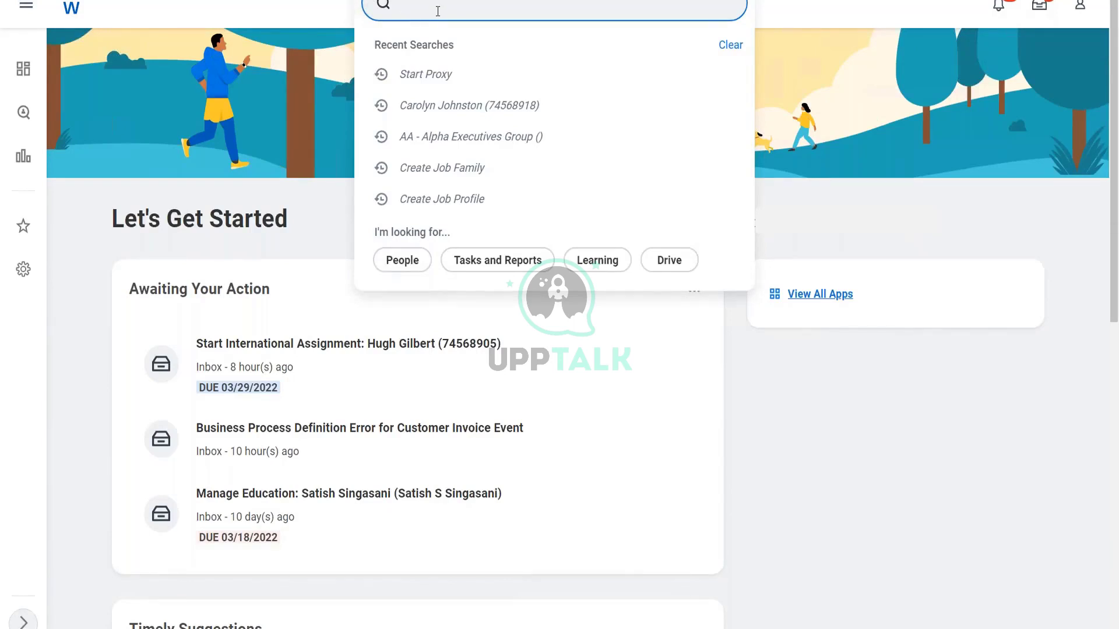
{"action": "type", "text": "start proxy"}
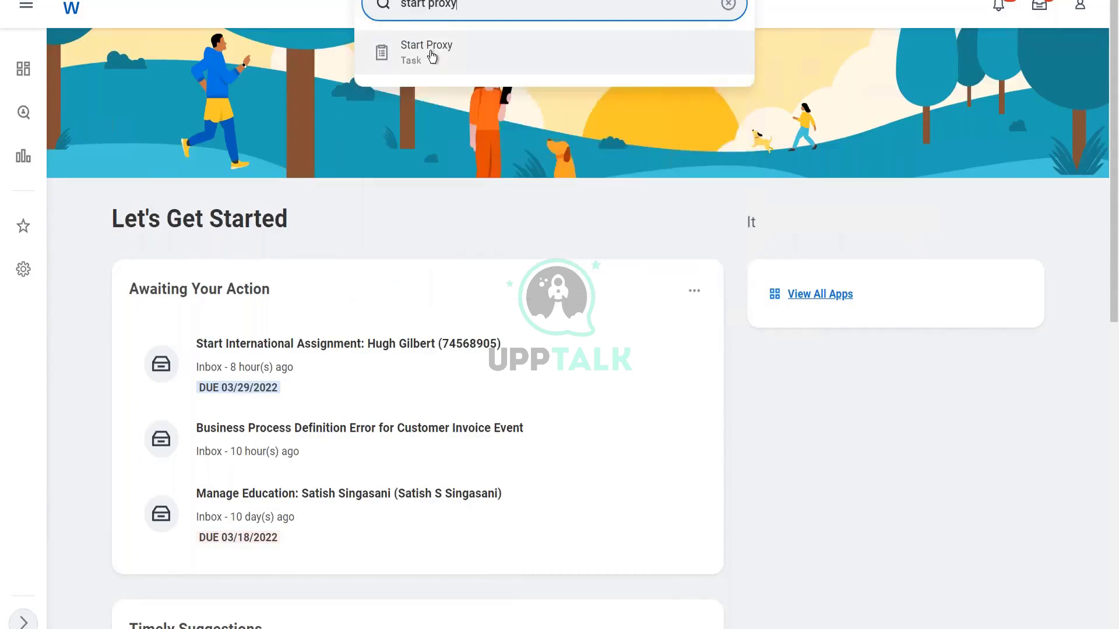
{"action": "left_click", "coordinate": [432, 57]}
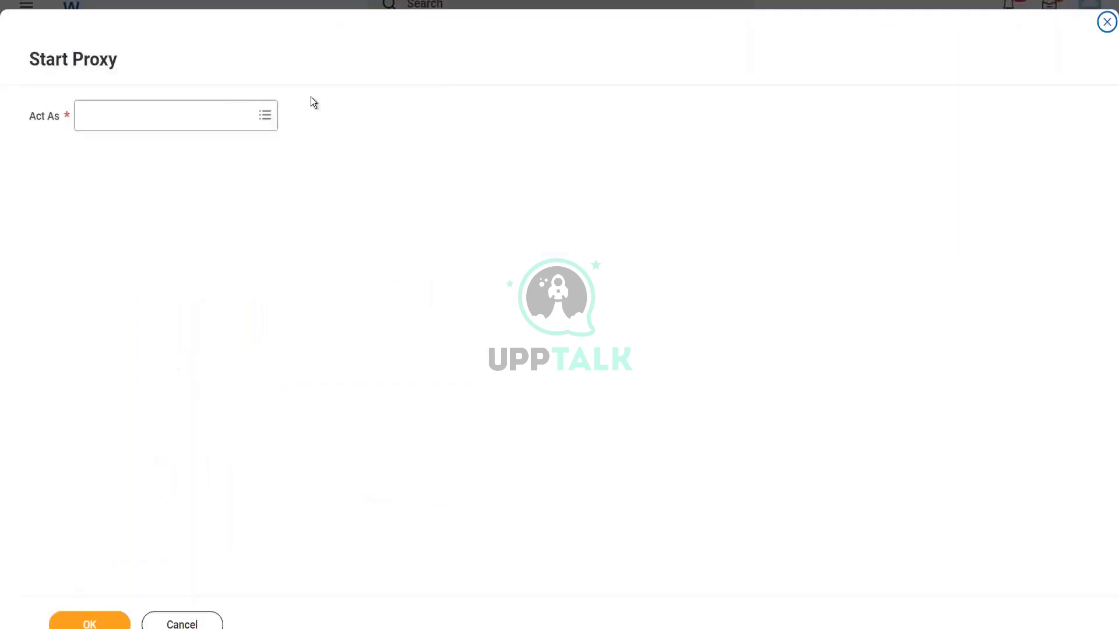
Set Act As to the worker found by username search and confirm the proxy session
{"action": "left_click", "coordinate": [116, 123]}
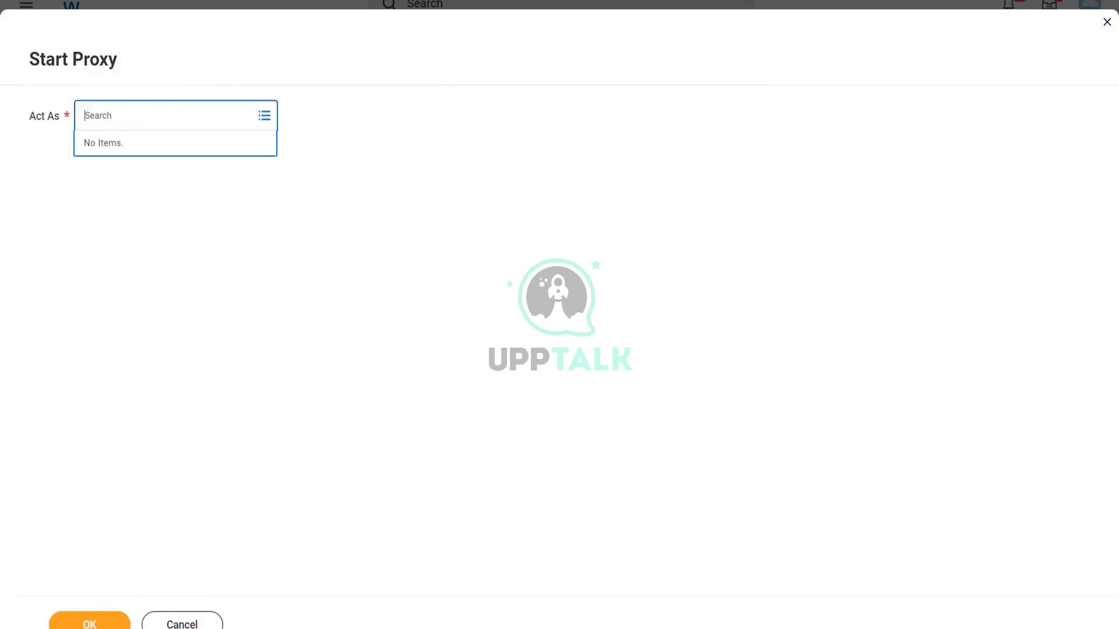
{"action": "type", "text": "Imo"}
{"action": "type", "text": "neil"}
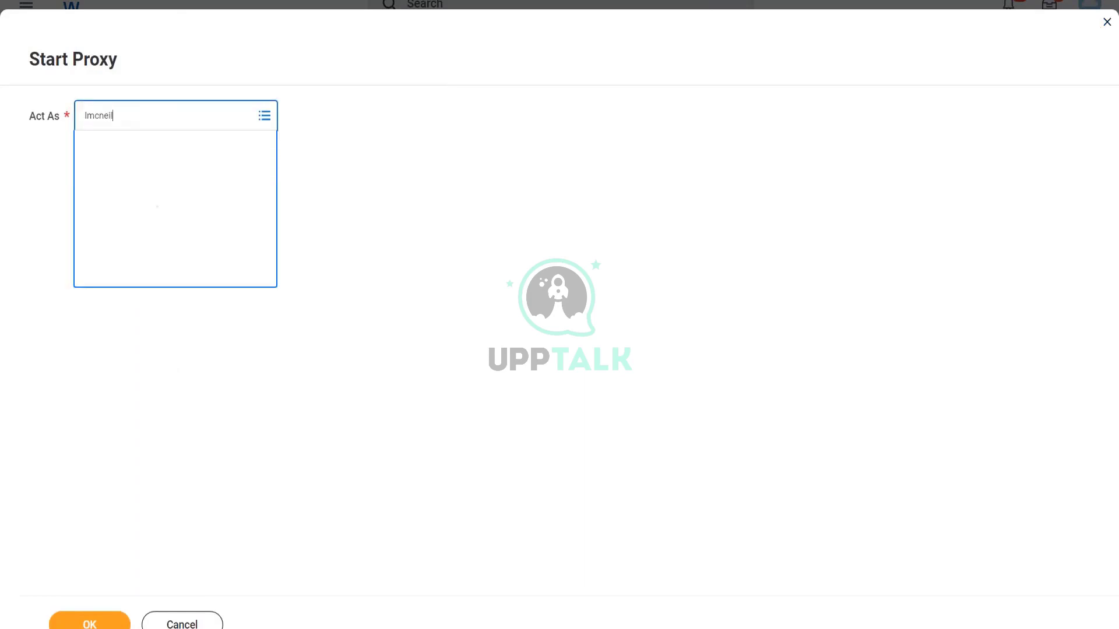
{"action": "key", "text": "Return"}
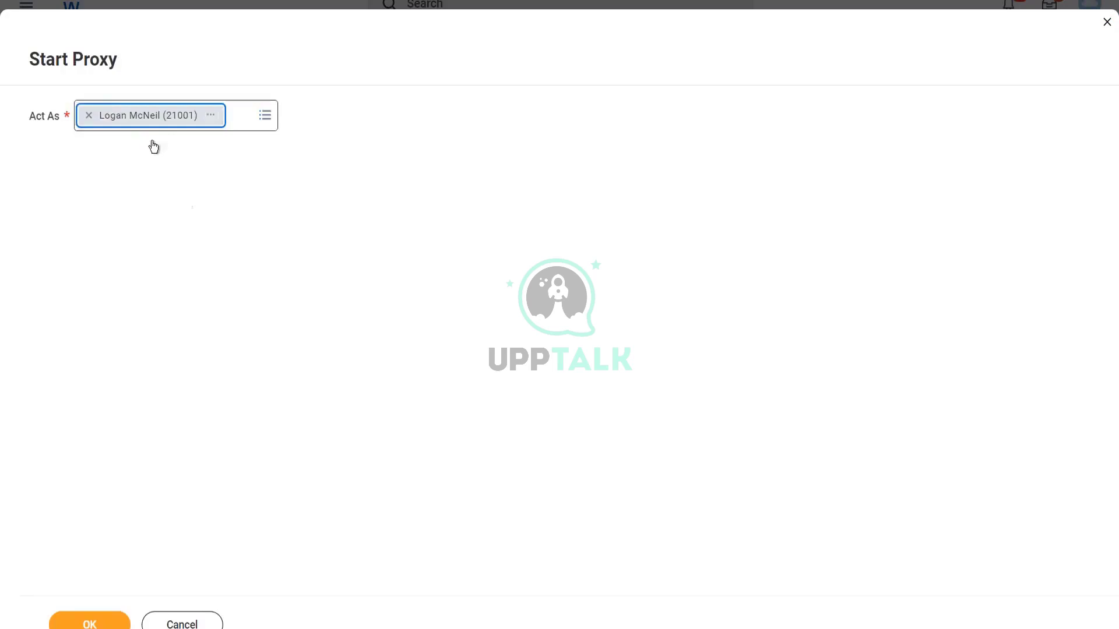
{"action": "left_click", "coordinate": [89, 620]}
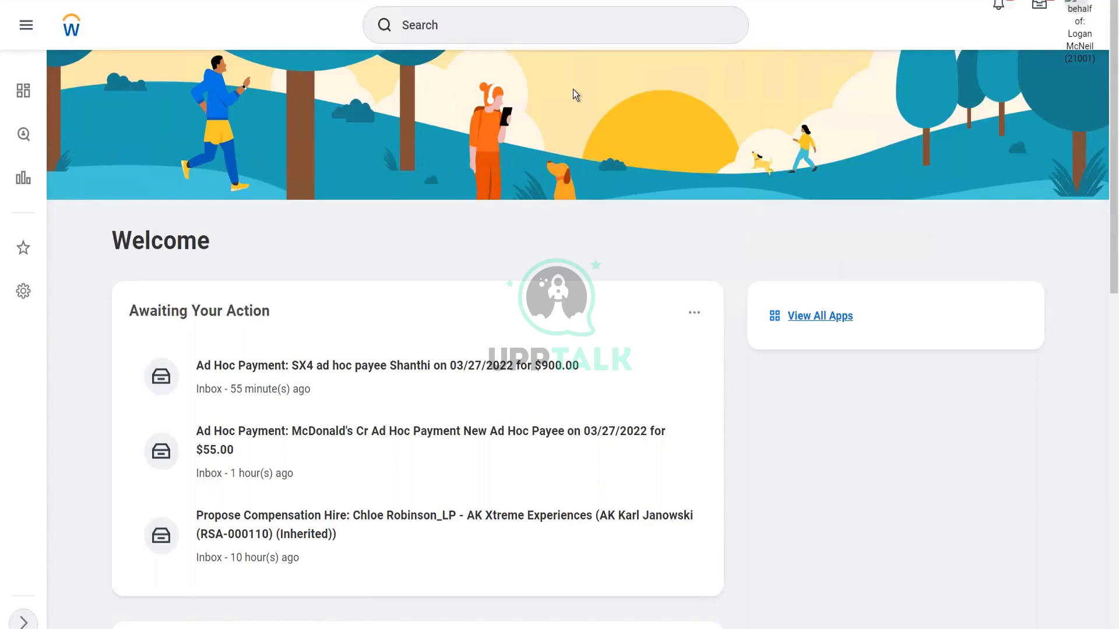
Enter 'create pre hire' in the global search during the proxy session
{"action": "left_click", "coordinate": [447, 23]}
{"action": "type", "text": "create pre hir"}
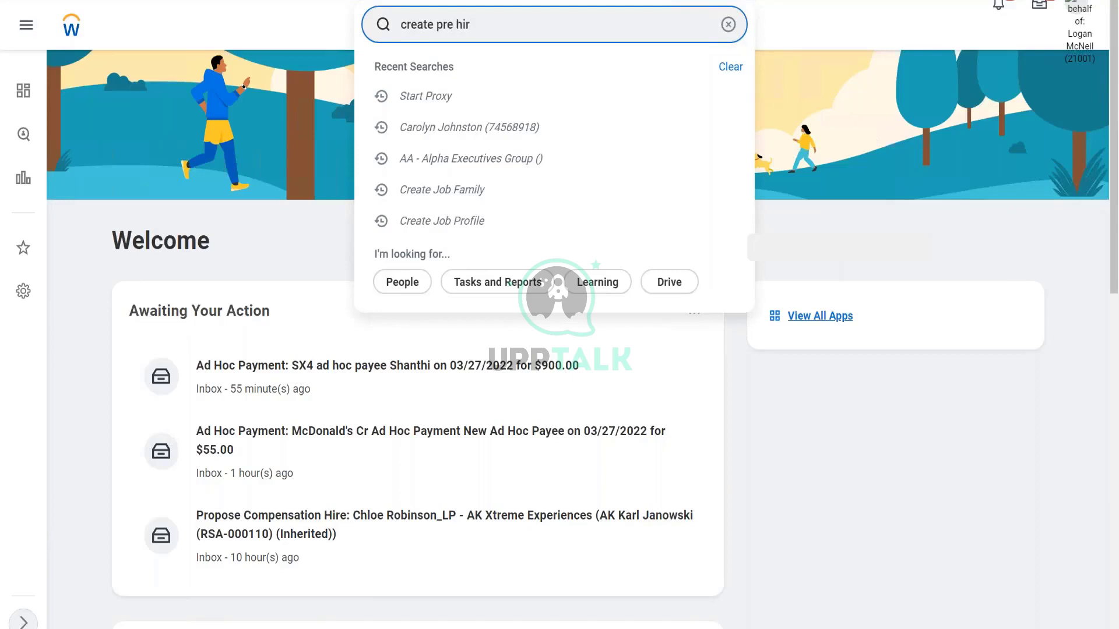
{"action": "type", "text": "e"}
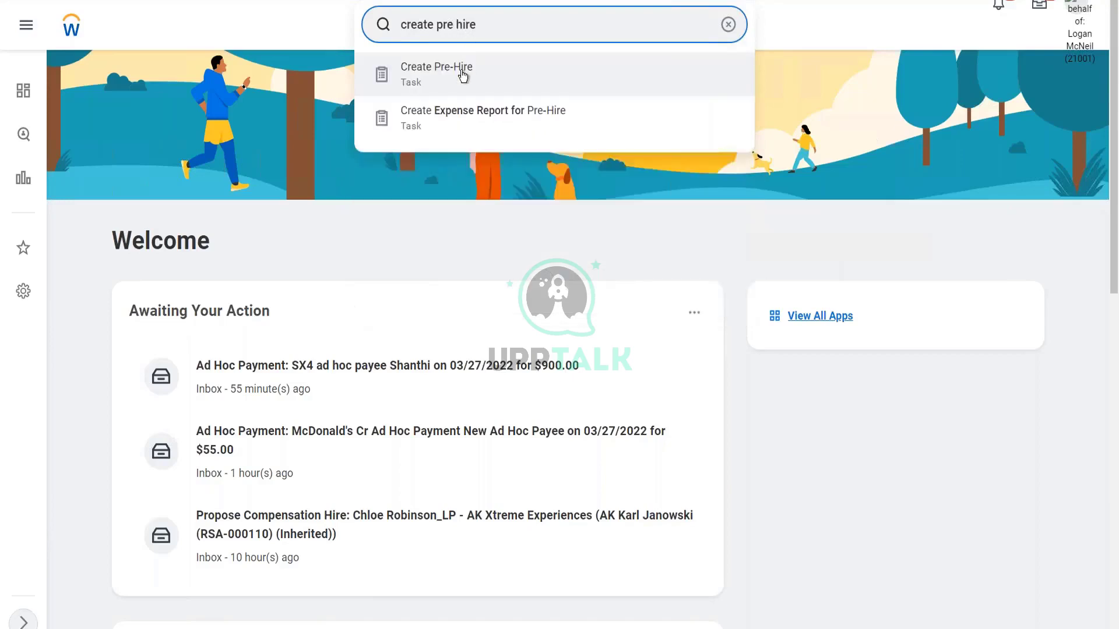
Open the Create Pre-Hire task from the search suggestions
{"action": "left_click", "coordinate": [463, 75]}
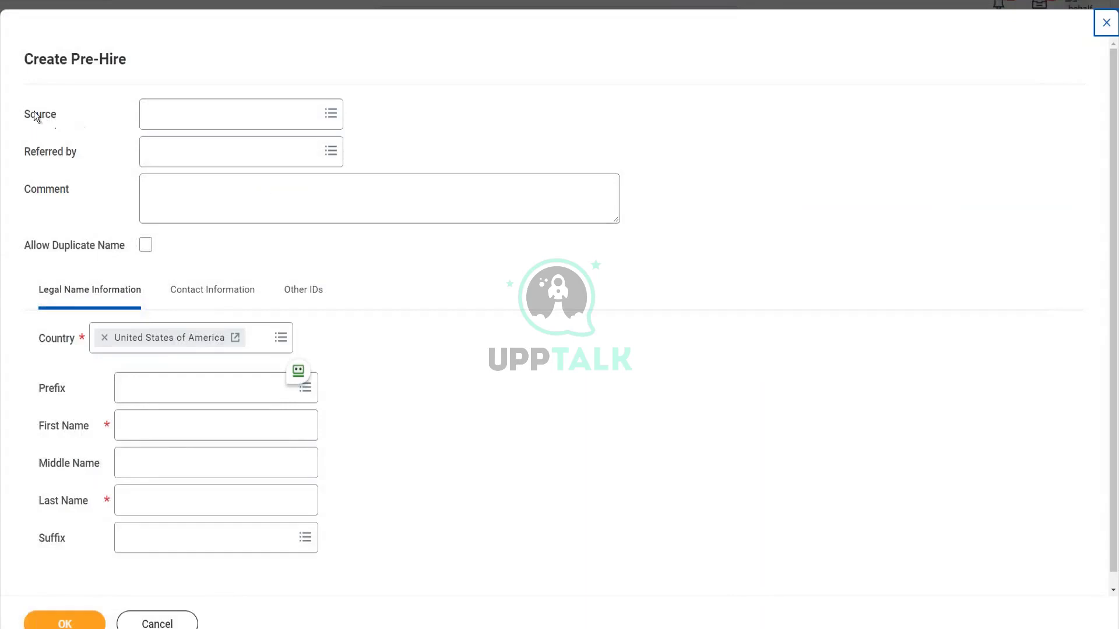
Open the Source field's category list and enter the Internal category
{"action": "left_click_drag", "start_coordinate": [26, 117], "coordinate": [58, 119]}
{"action": "left_click", "coordinate": [332, 115]}
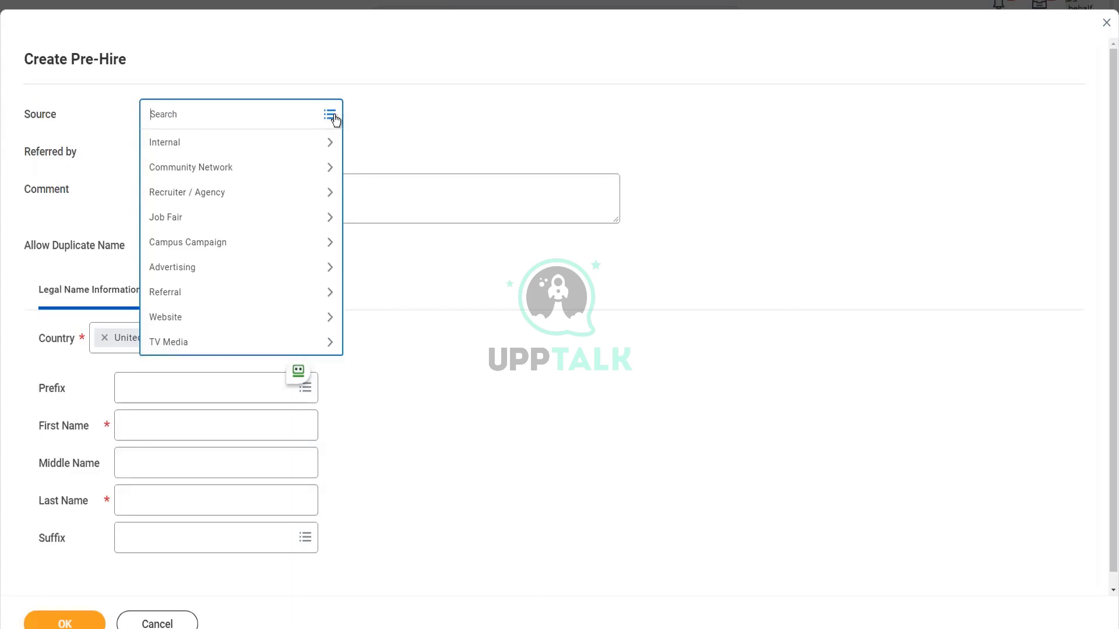
{"action": "left_click", "coordinate": [215, 142]}
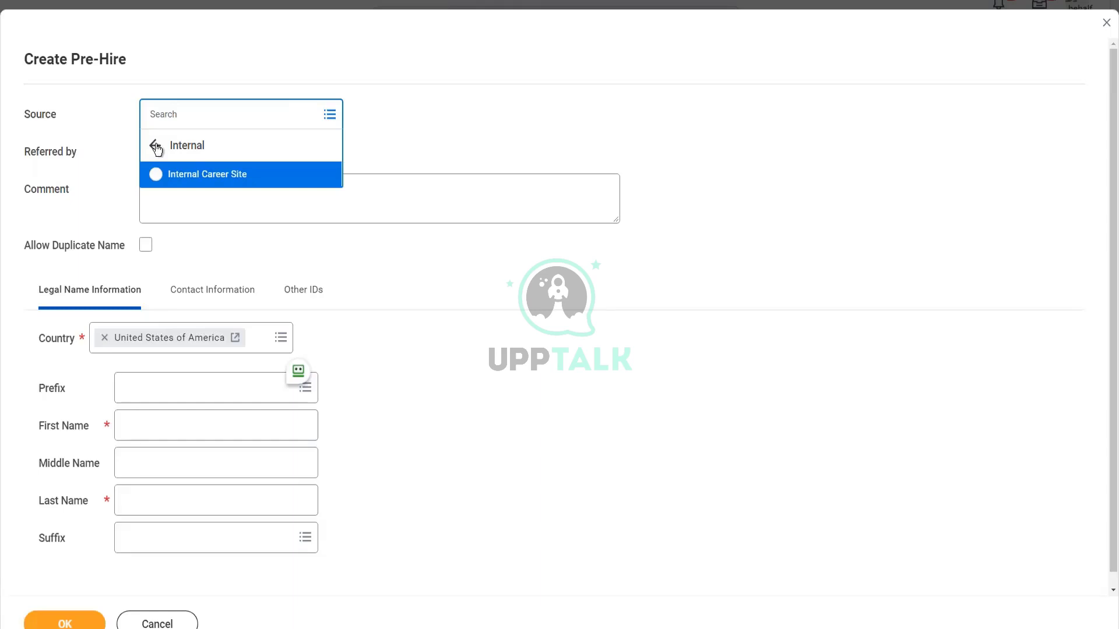
View Internal's Internal Career Site option, then return to all Source categories
{"action": "left_click", "coordinate": [156, 147]}
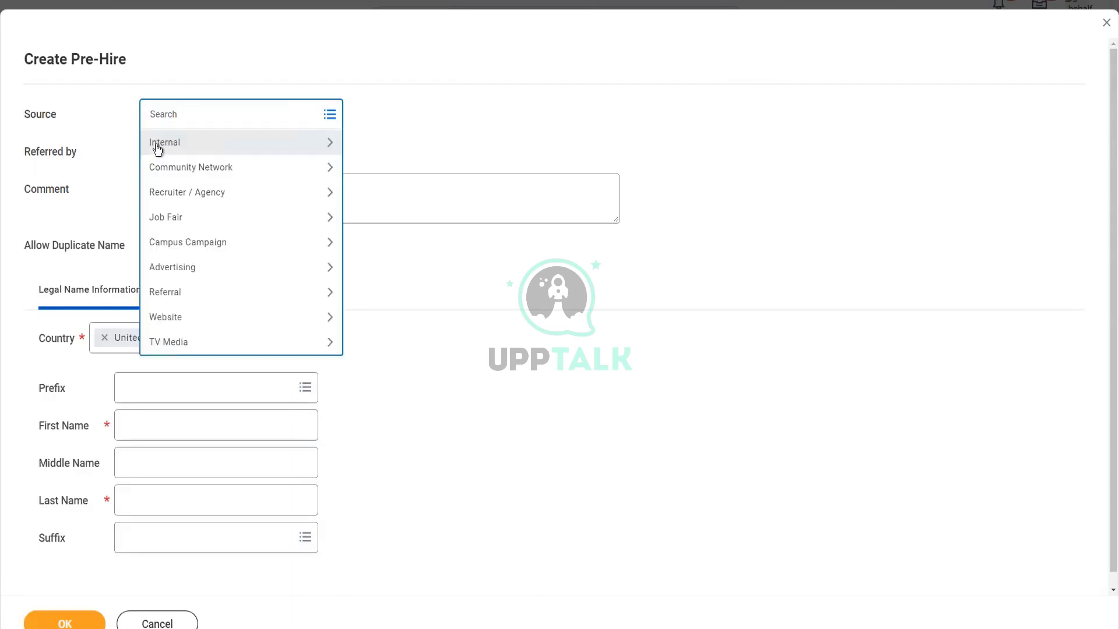
{"action": "left_click", "coordinate": [195, 146]}
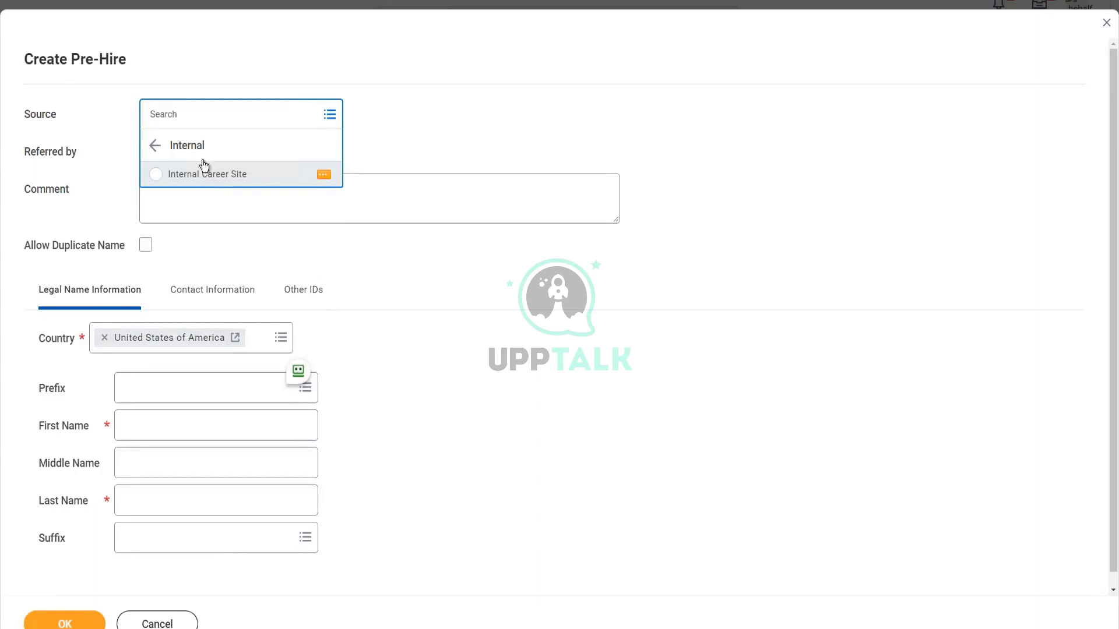
{"action": "left_click", "coordinate": [204, 169]}
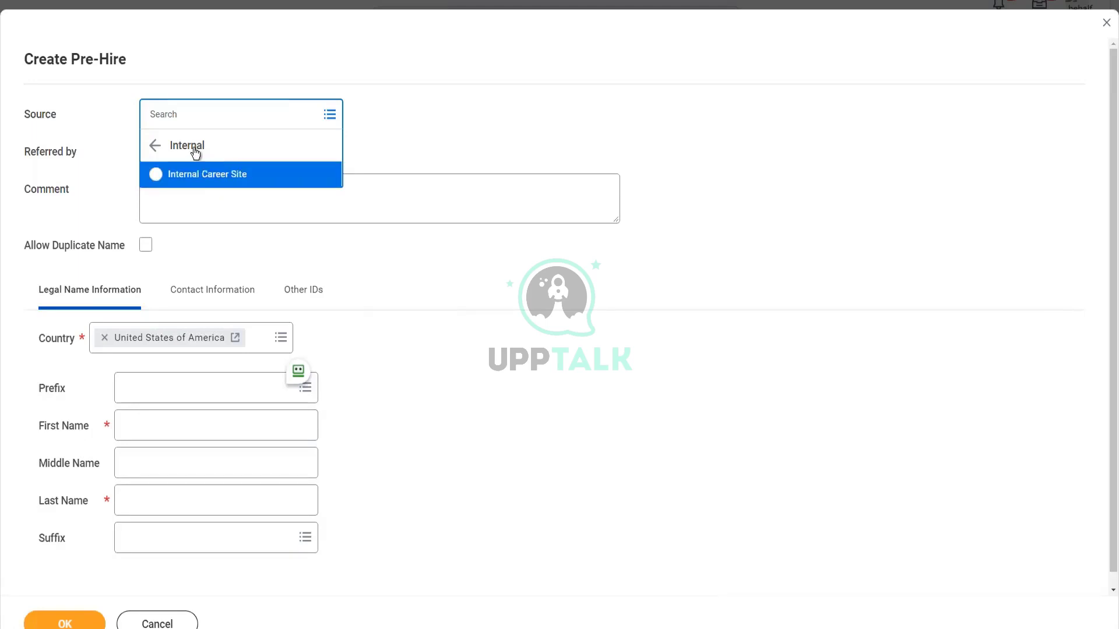
{"action": "left_click", "coordinate": [194, 151]}
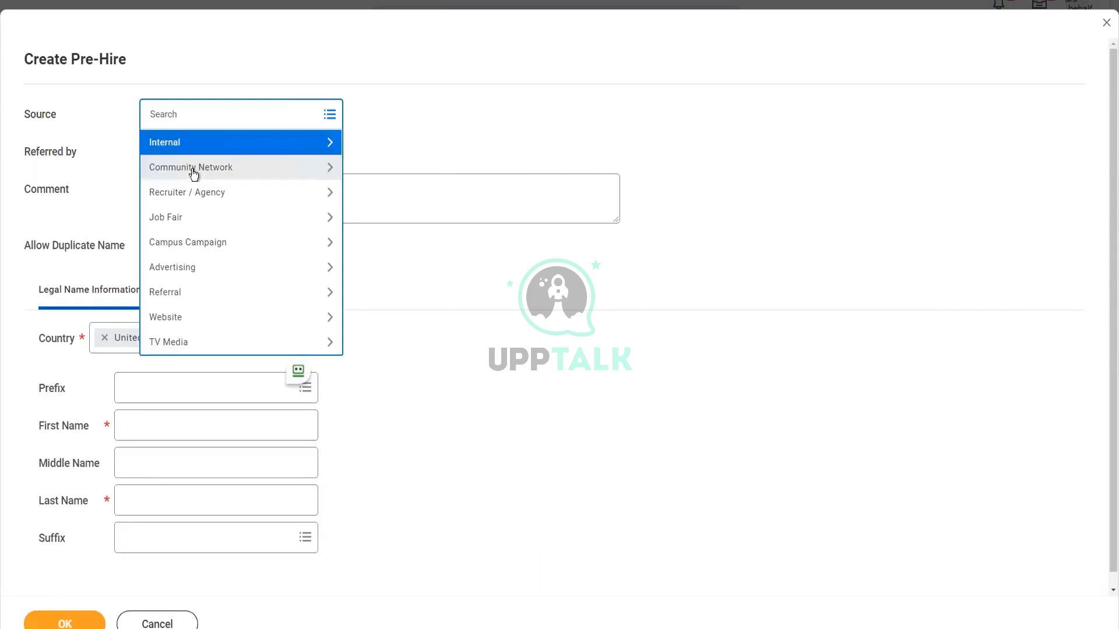
Review Community Network and Recruiter / Agency (Agency, Recruiter) options, then open Job Fair
{"action": "left_click", "coordinate": [194, 170]}
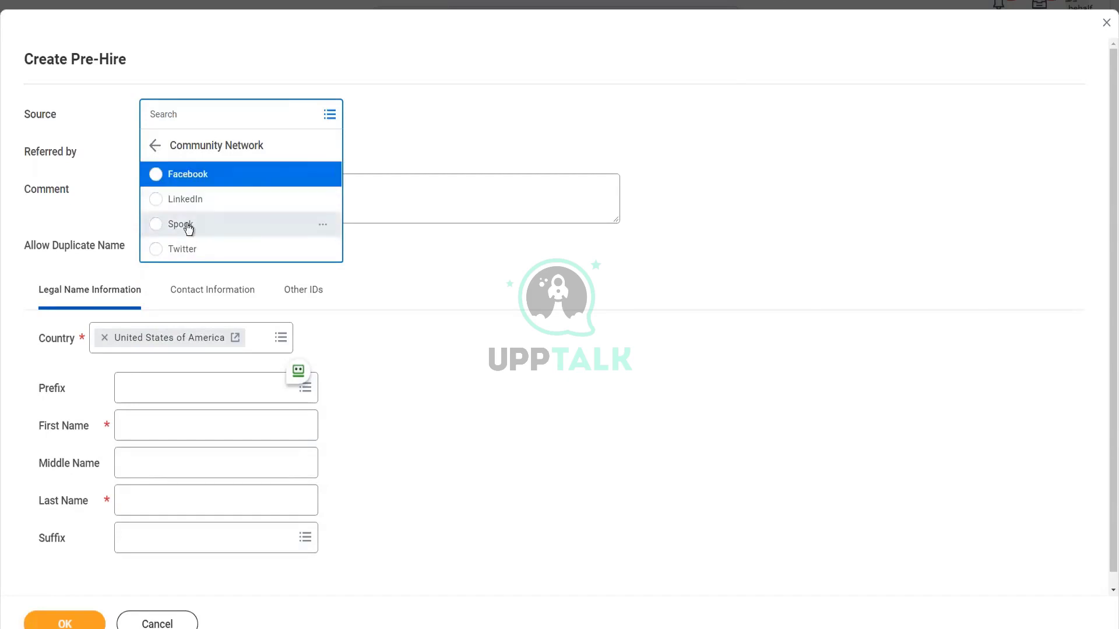
{"action": "left_click", "coordinate": [155, 145]}
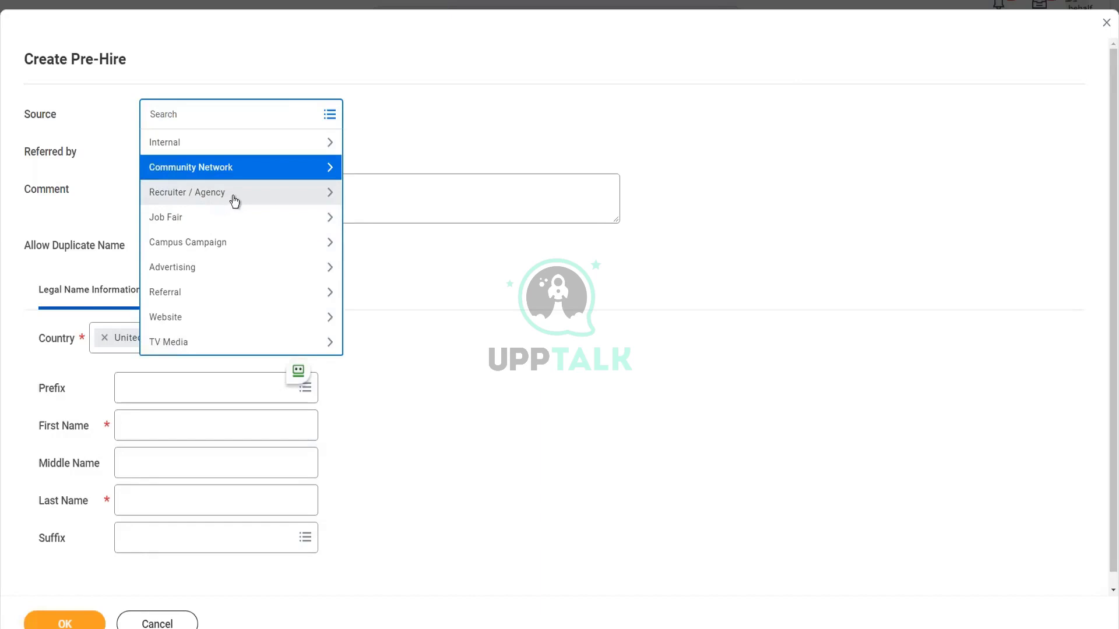
{"action": "left_click", "coordinate": [230, 200]}
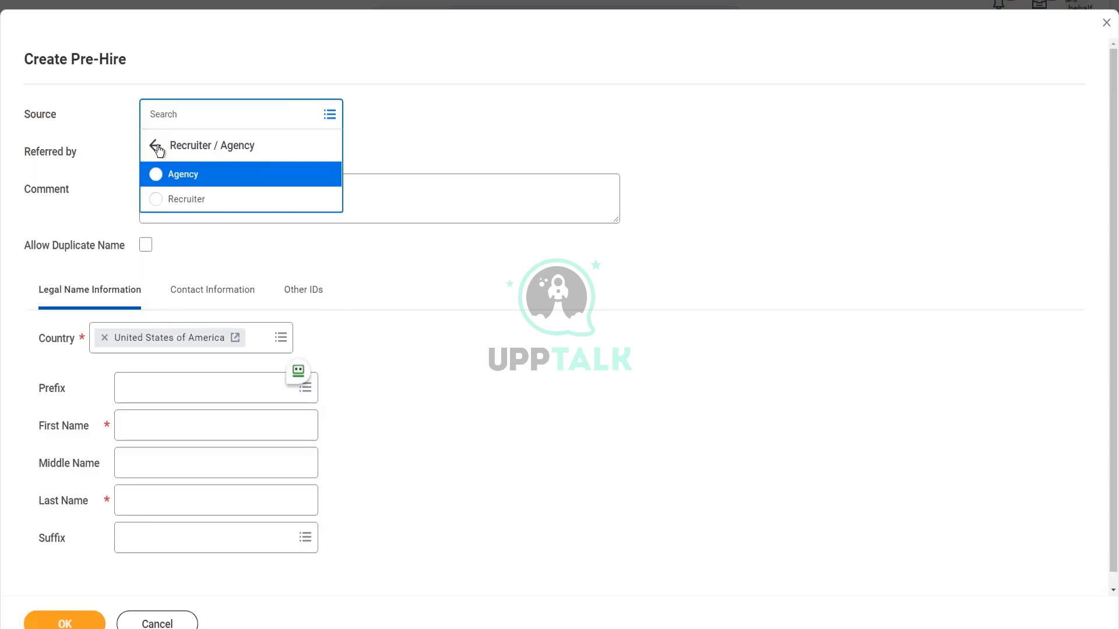
{"action": "left_click", "coordinate": [155, 145]}
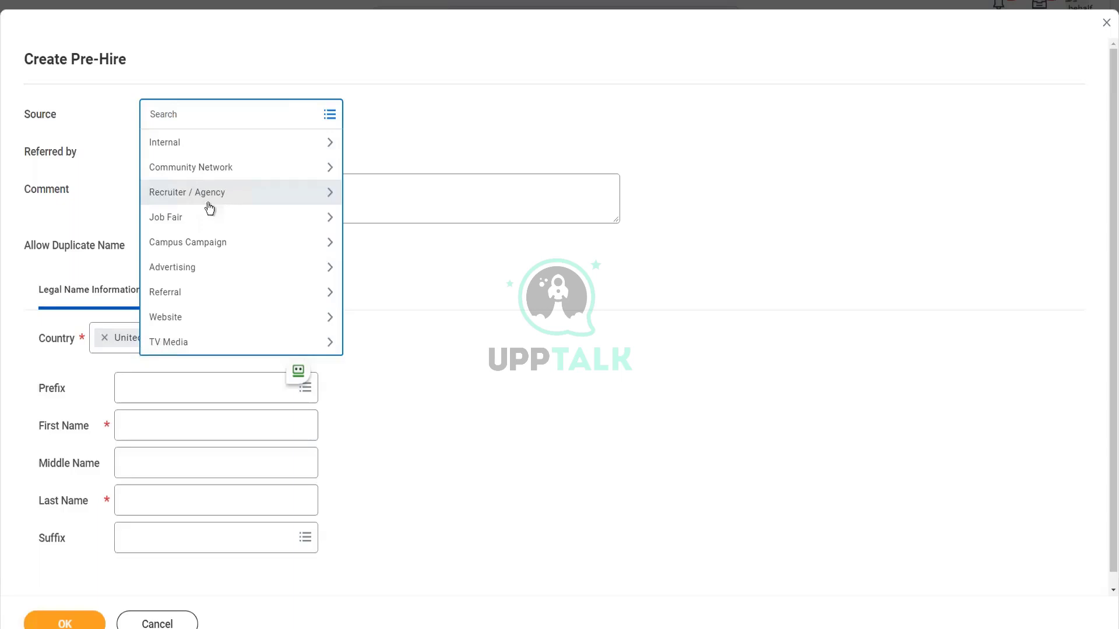
{"action": "left_click", "coordinate": [209, 208]}
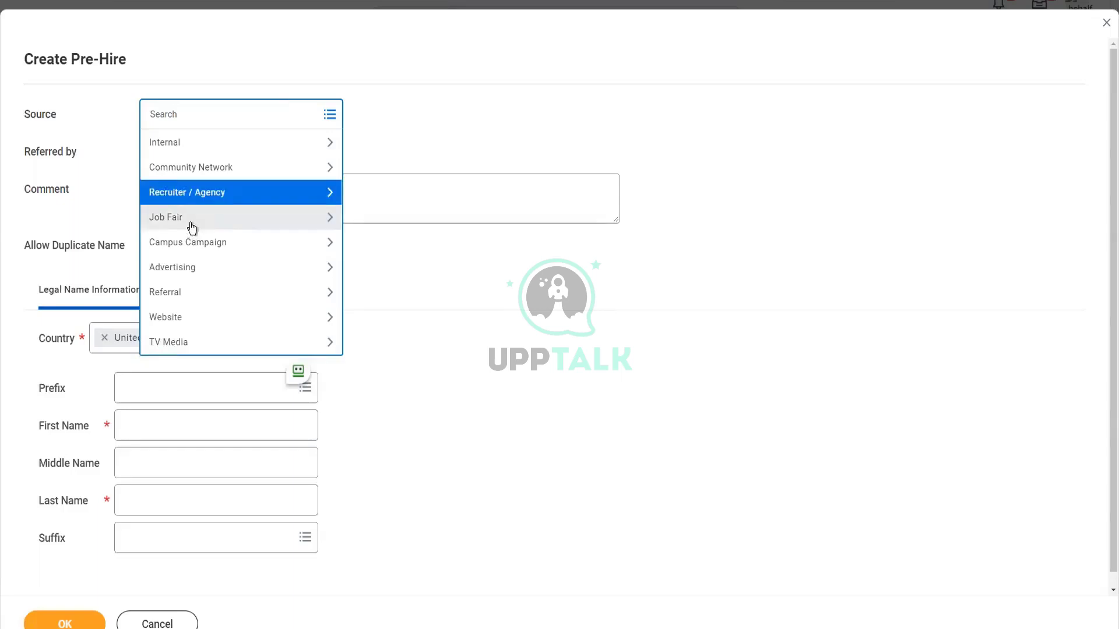
View Job Fair, Campus Campaign and Advertising sub-options, returning to the category list after each
{"action": "left_click", "coordinate": [190, 221]}
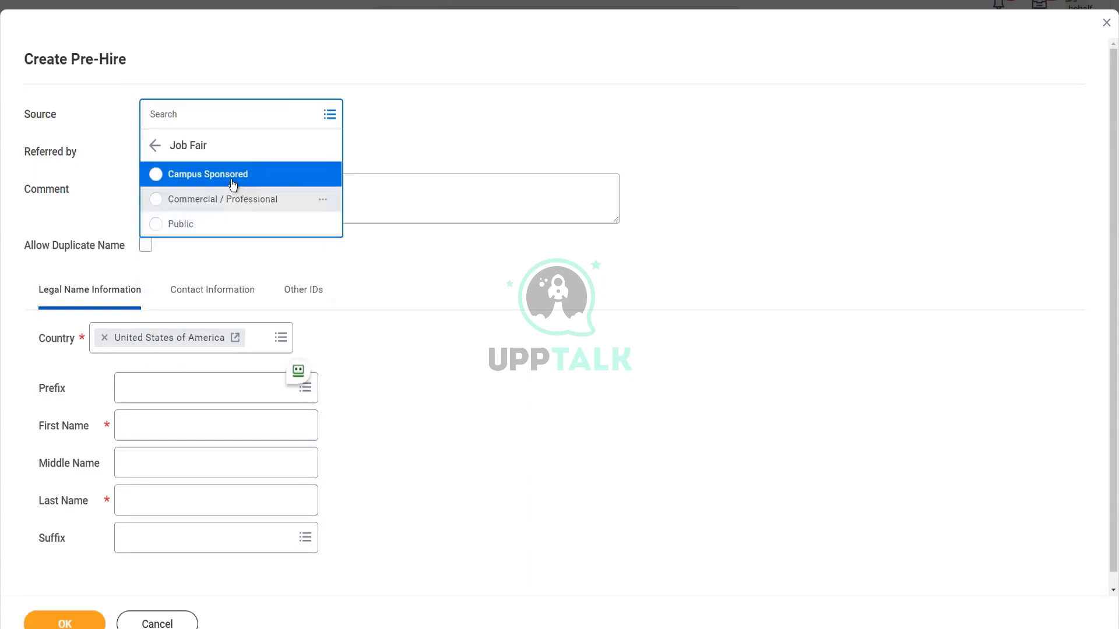
{"action": "left_click", "coordinate": [234, 185]}
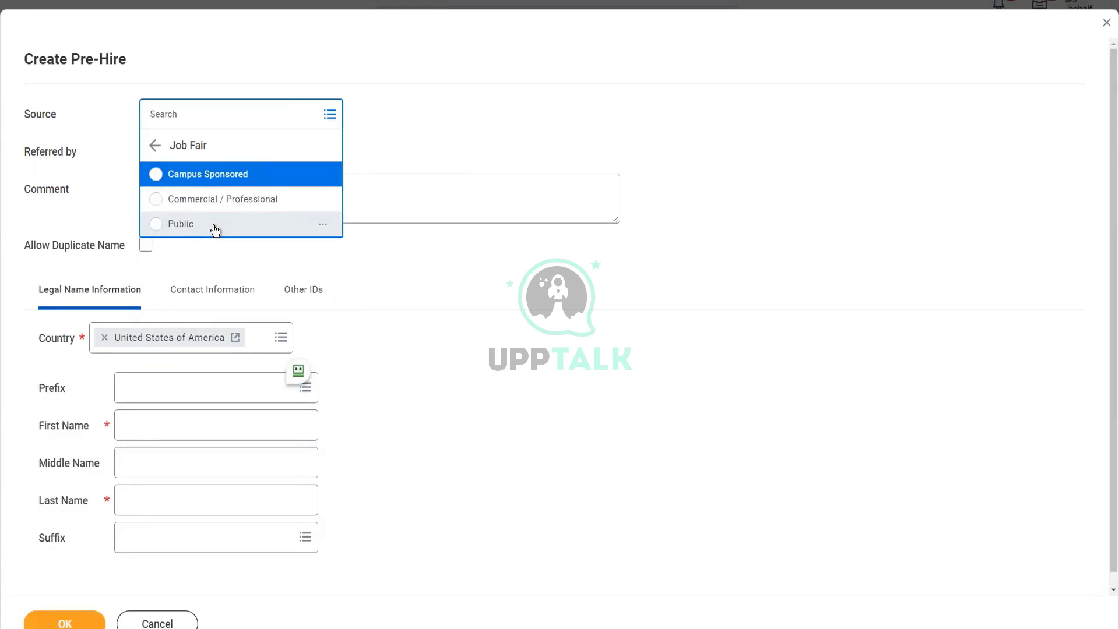
{"action": "left_click", "coordinate": [154, 146]}
{"action": "left_click", "coordinate": [218, 245]}
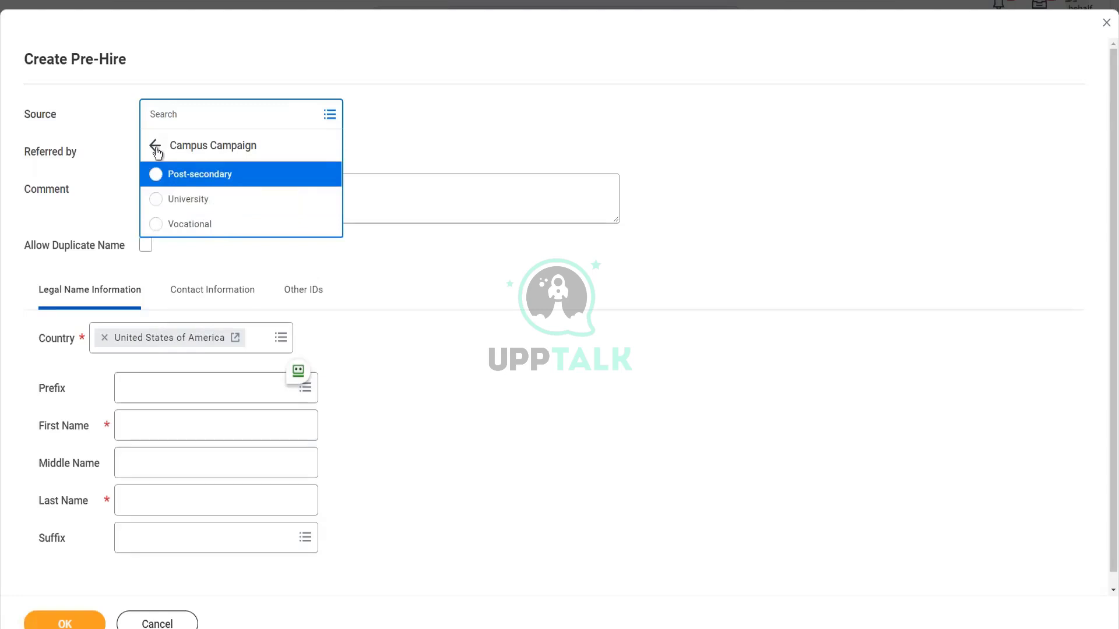
{"action": "left_click", "coordinate": [156, 150]}
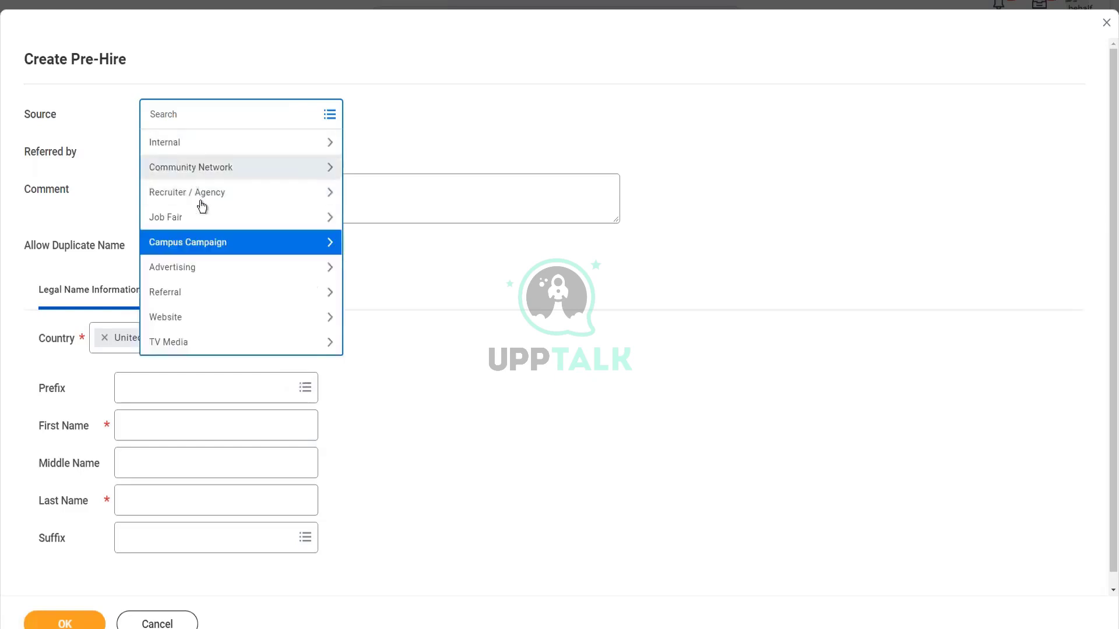
{"action": "left_click", "coordinate": [185, 268]}
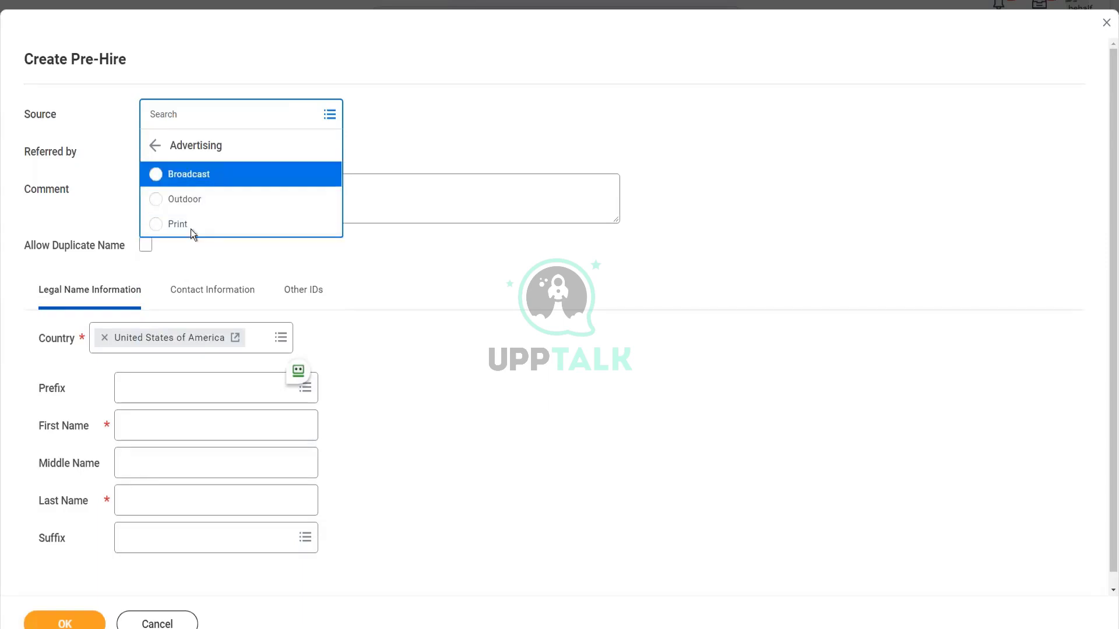
{"action": "left_click", "coordinate": [156, 146]}
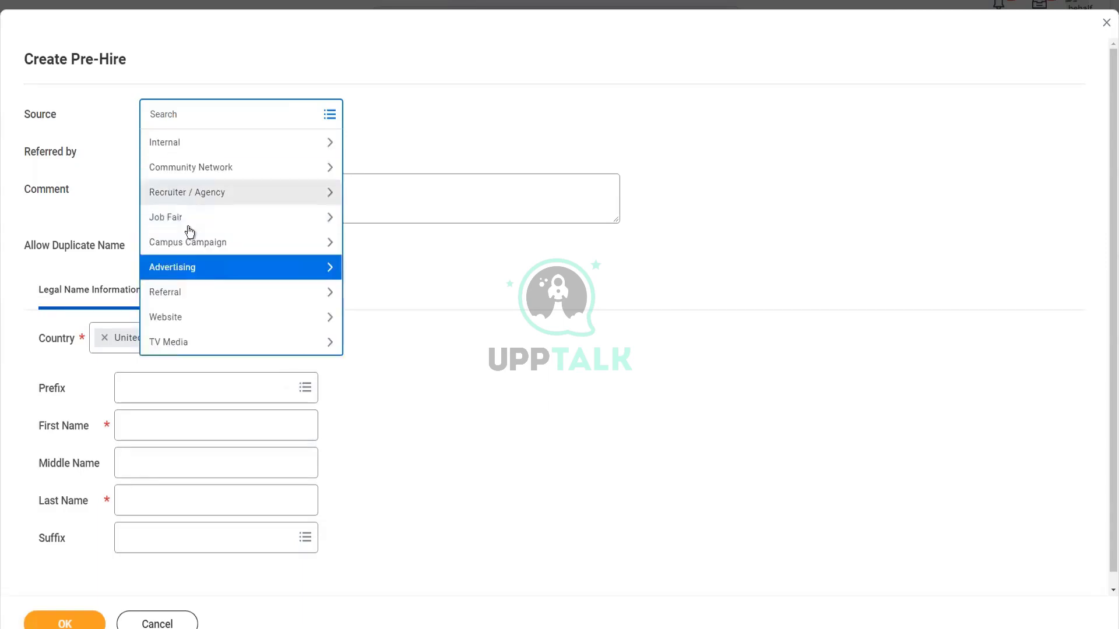
Review the Referral and Website Source sub-options, returning to the top-level categories after each
{"action": "left_click", "coordinate": [192, 299]}
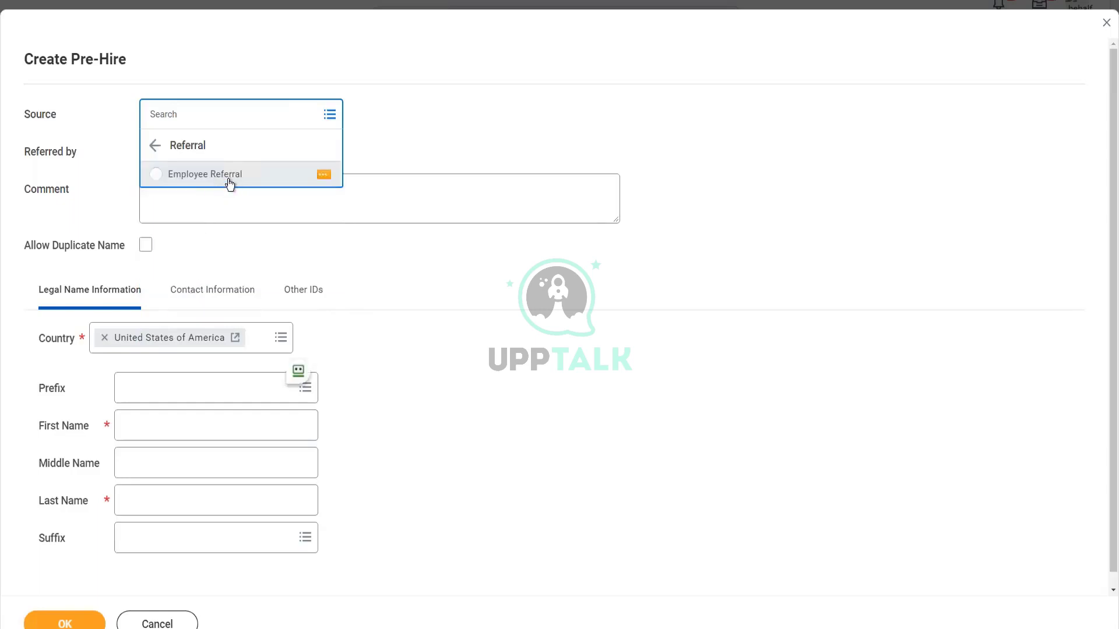
{"action": "left_click", "coordinate": [179, 169]}
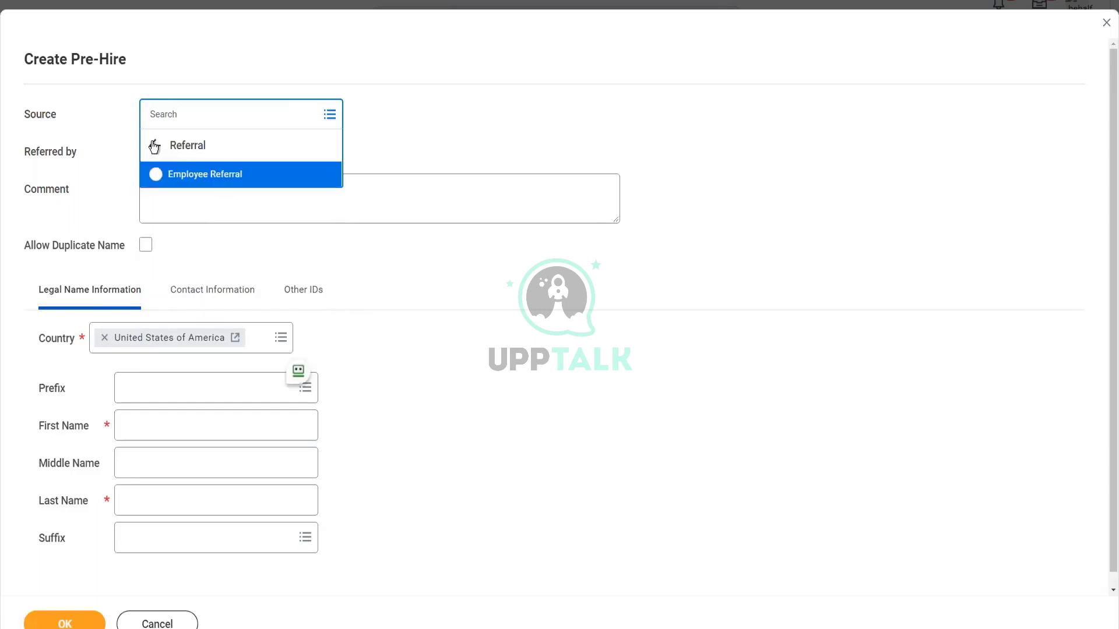
{"action": "left_click", "coordinate": [165, 163]}
{"action": "left_click", "coordinate": [205, 319]}
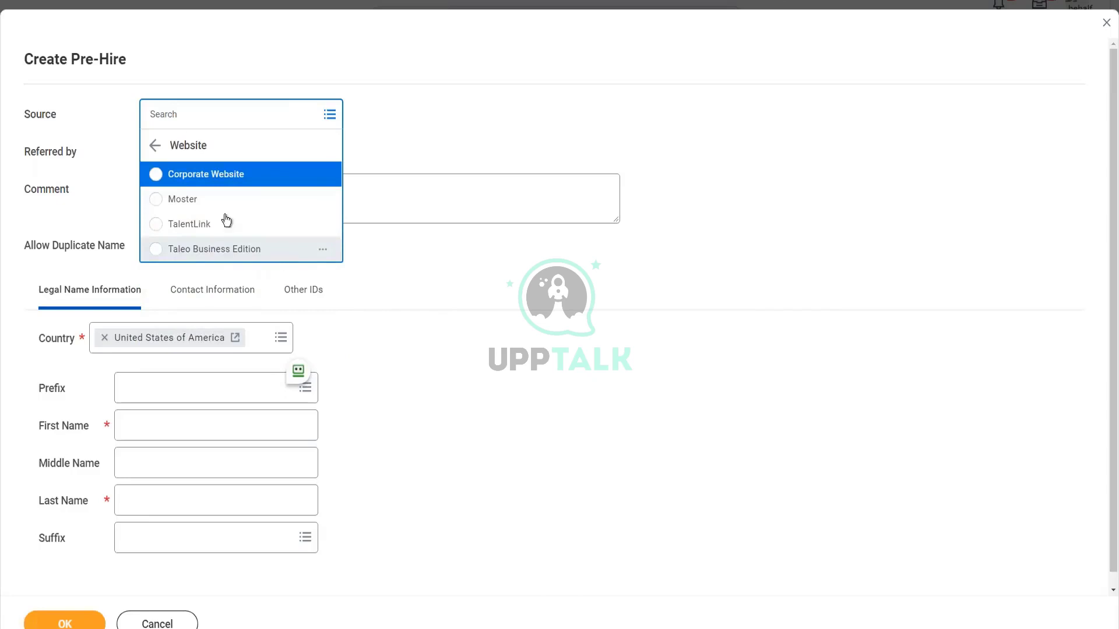
{"action": "left_click", "coordinate": [168, 152]}
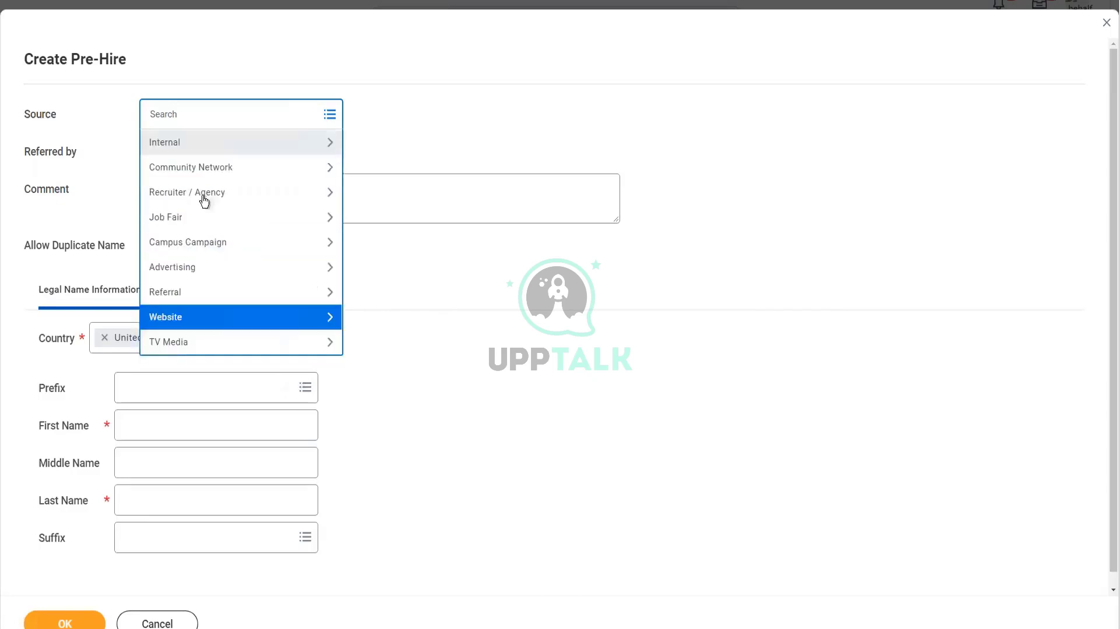
Review the TV Media sub-options, then close the Source list without selecting anything
{"action": "left_click", "coordinate": [261, 347]}
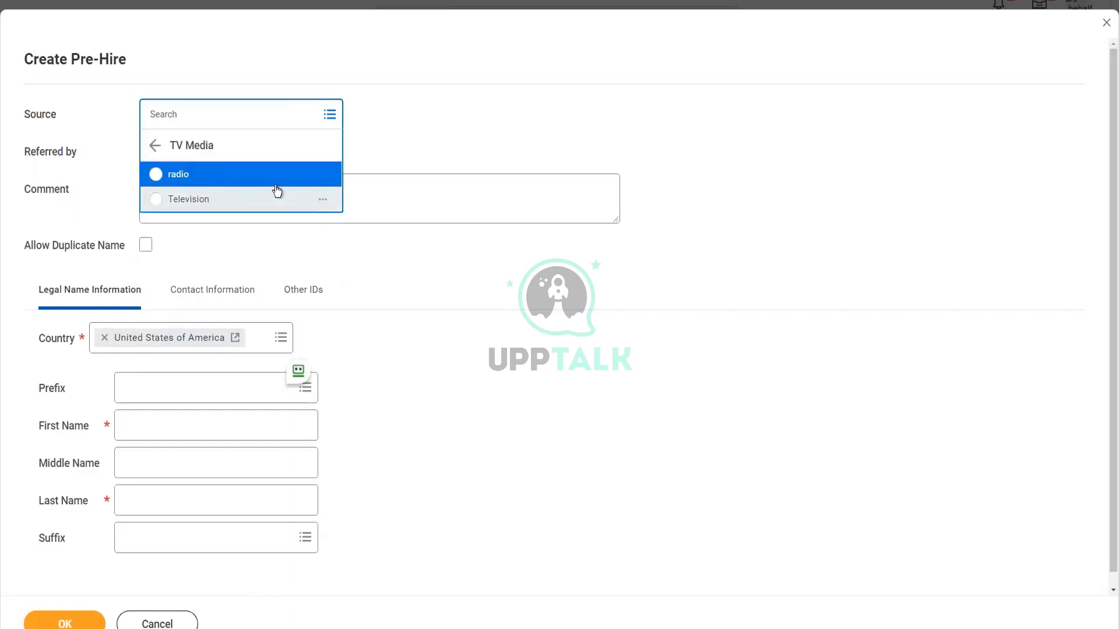
{"action": "left_click", "coordinate": [156, 148]}
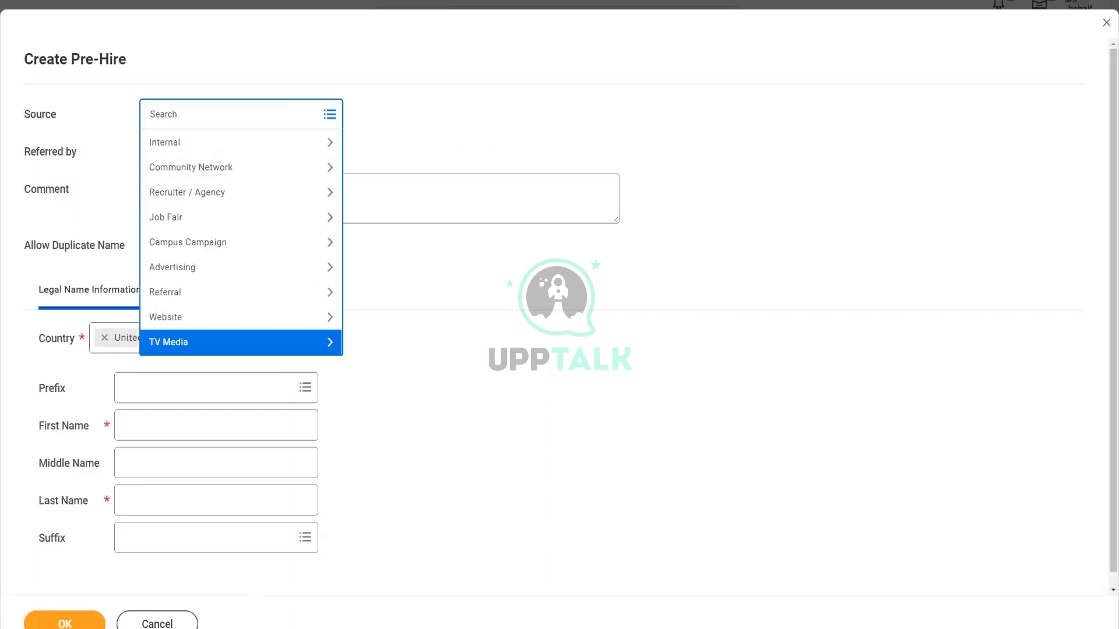
{"action": "key", "text": "Escape"}
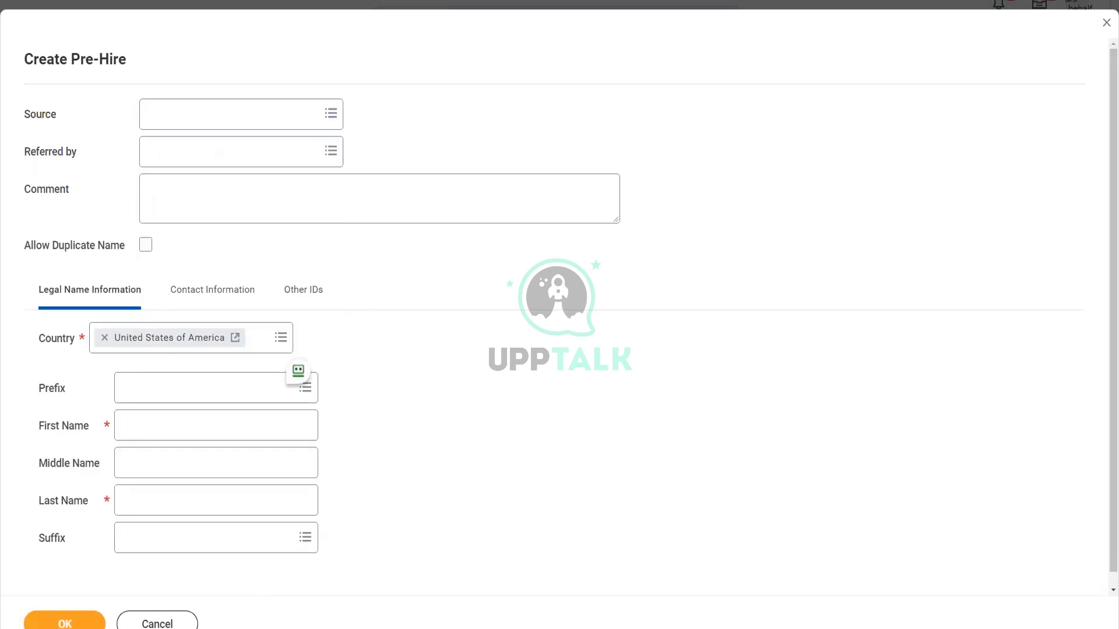